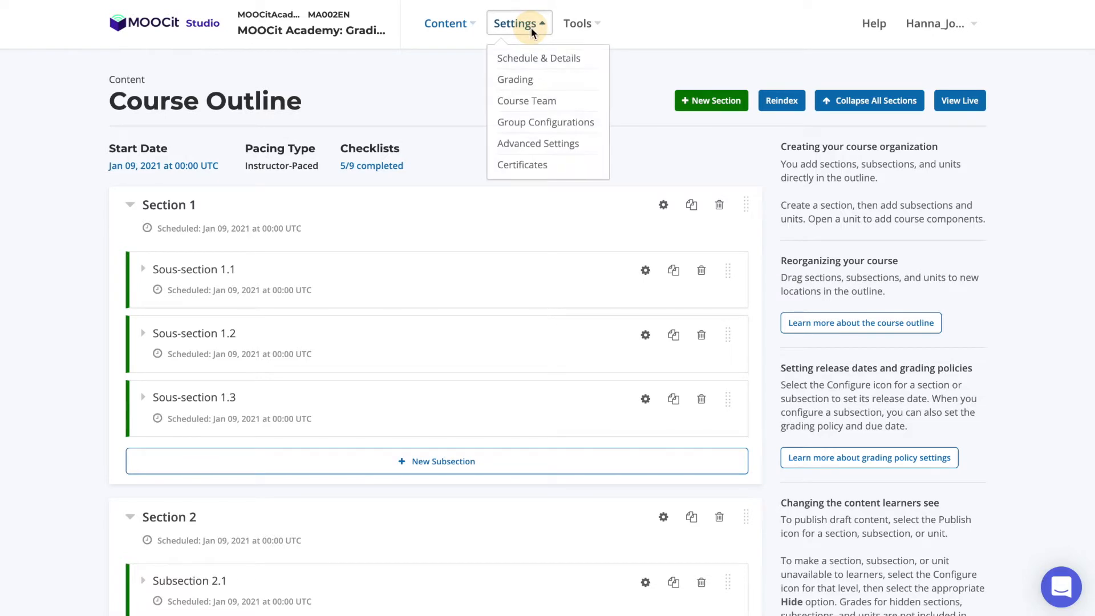
- Open the course's Grading settings
click(520, 78)
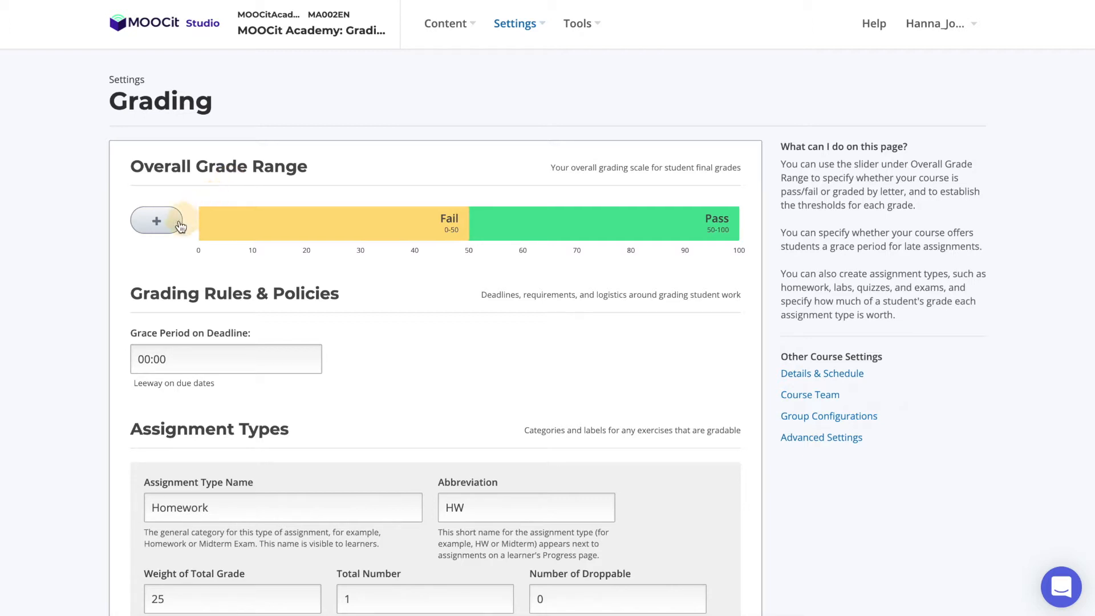
- Try a letter-grade scale by adding two grades to the overall grade range, and remove the C and B grades again
click(160, 224)
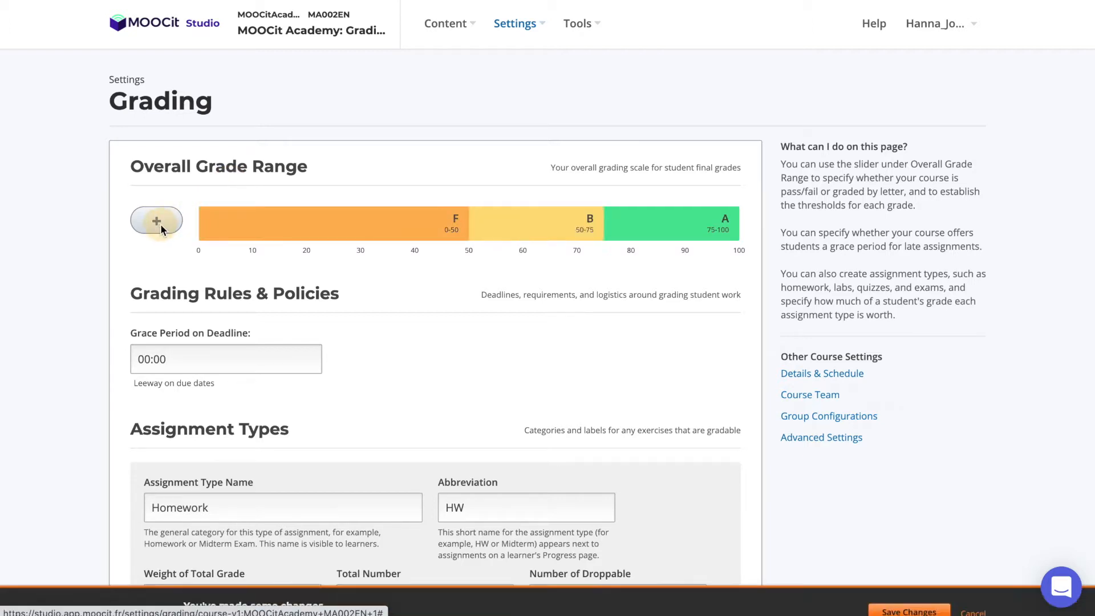
click(160, 225)
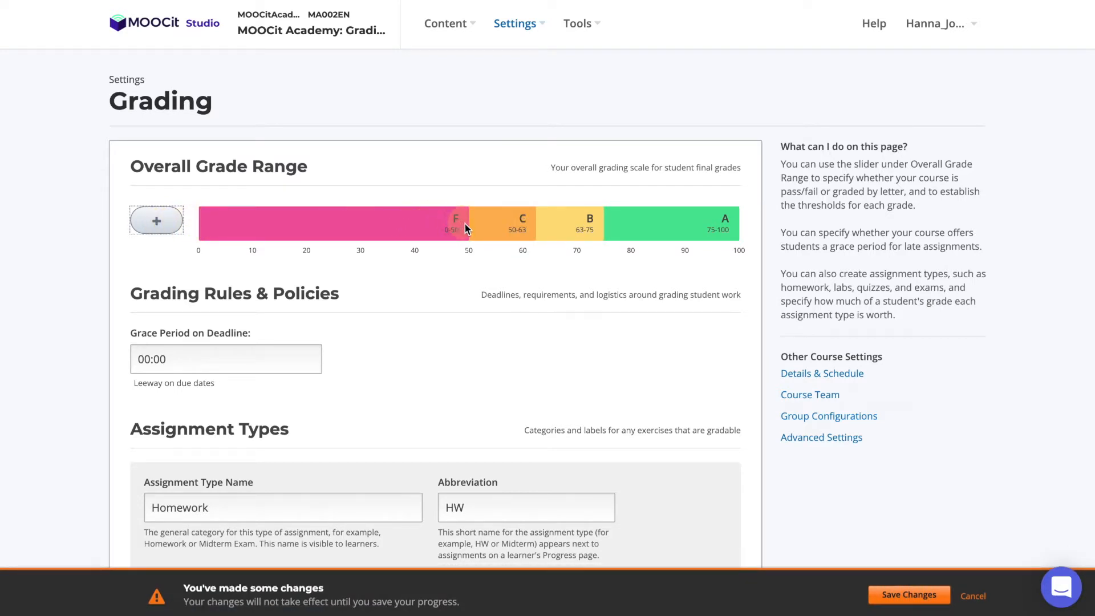
mouse_move(465, 227)
mouse_down()
mouse_move(398, 232)
mouse_move(468, 230)
mouse_up()
click(523, 211)
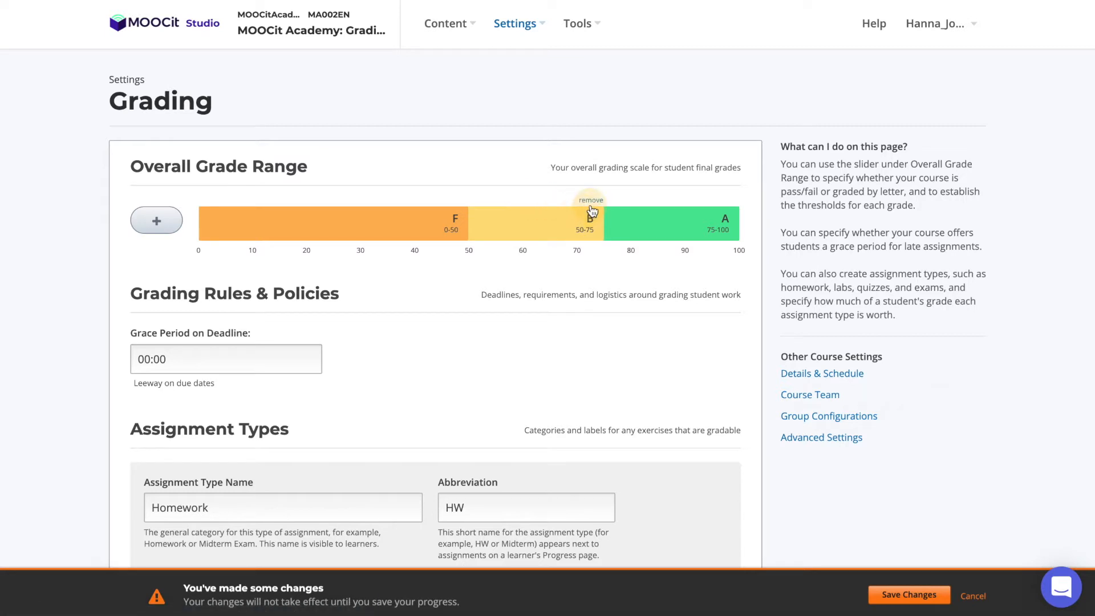
click(592, 209)
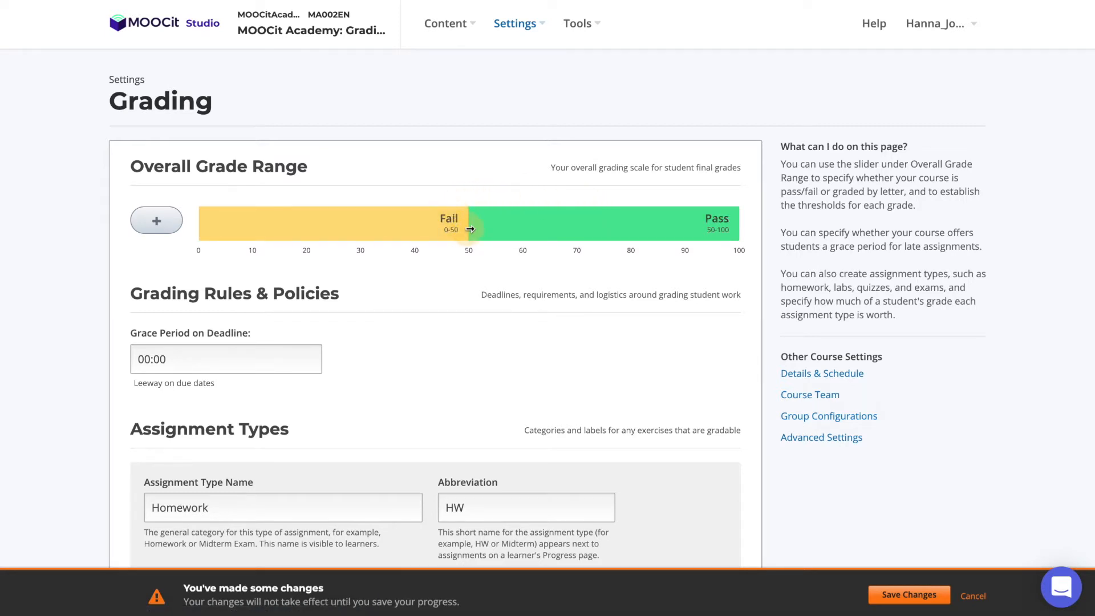
- Raise the threshold between Fail and Pass in the overall grade range to 95
drag(471, 228, 712, 229)
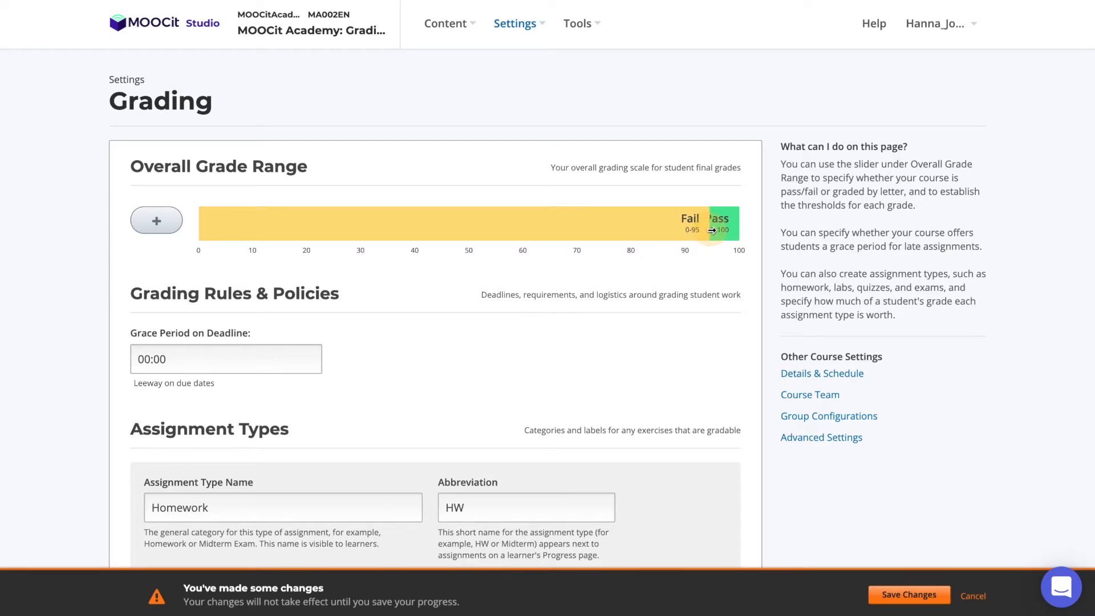
click(497, 338)
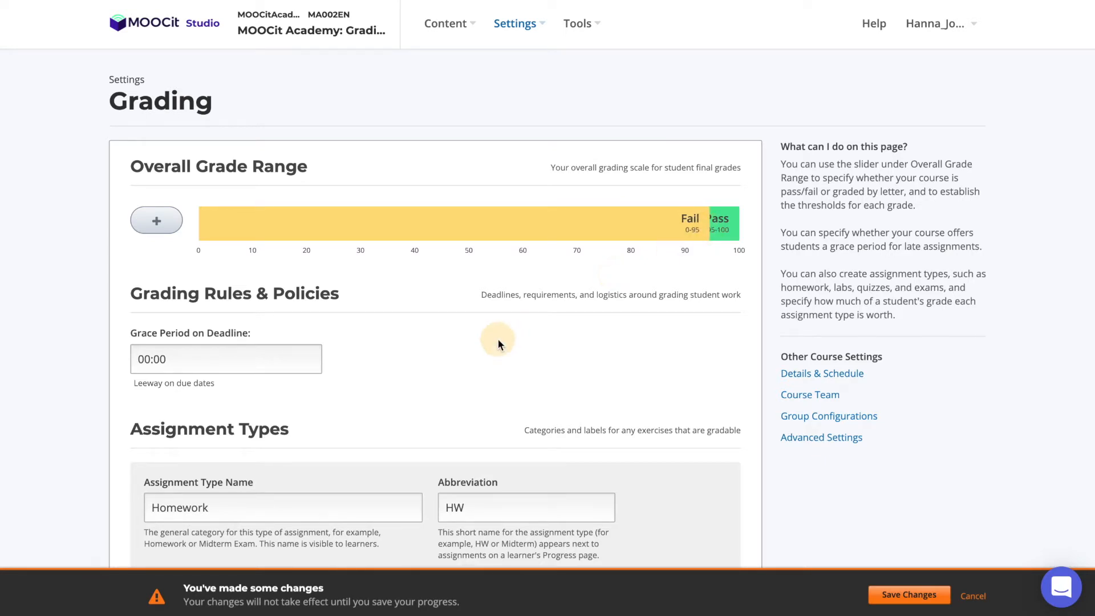
- Set the grace period on deadlines to 00:15
scroll(498, 339, down, 2)
scroll(498, 341, down, 2)
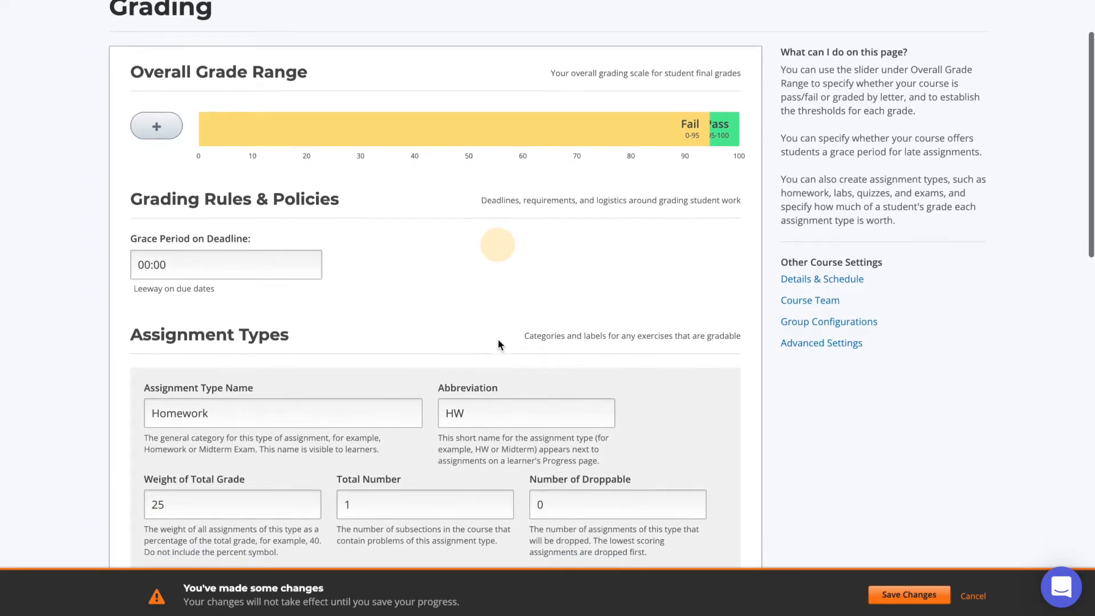
click(495, 263)
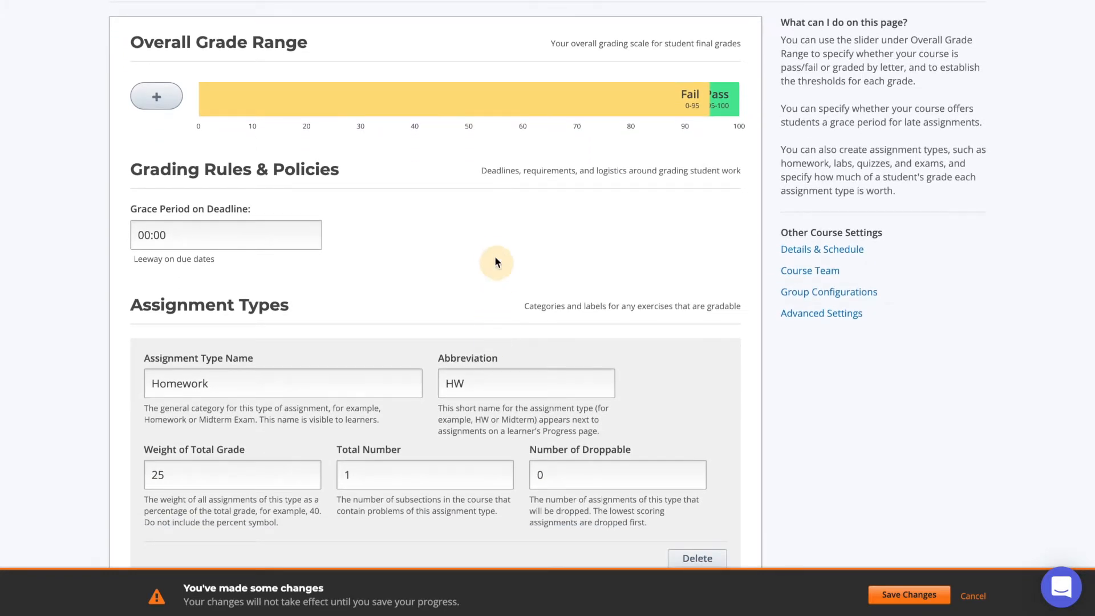
click(176, 242)
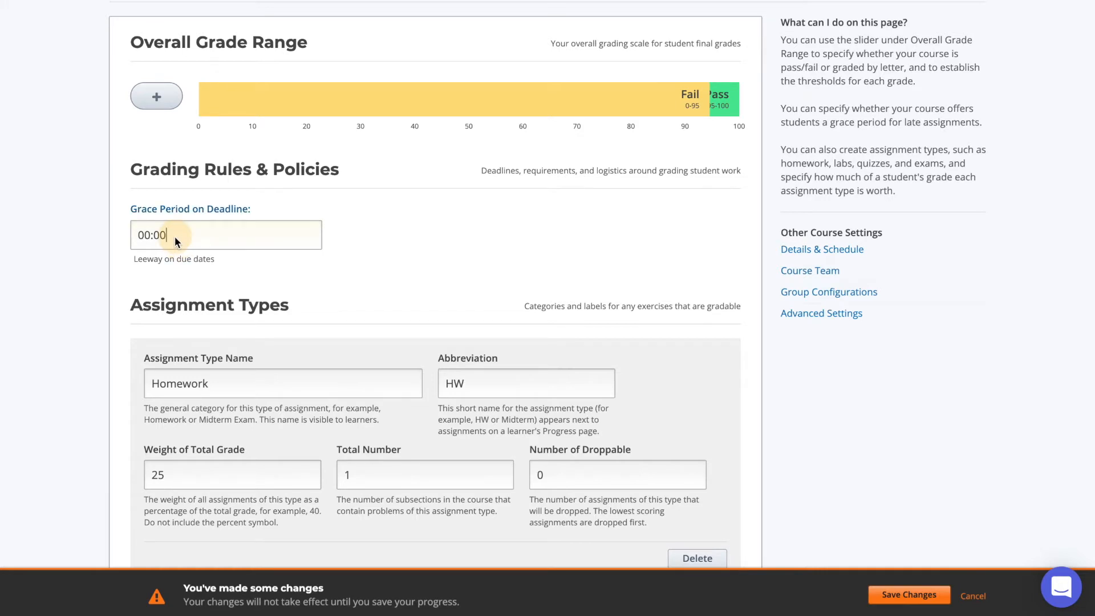
key(BackSpace)
key(BackSpace)
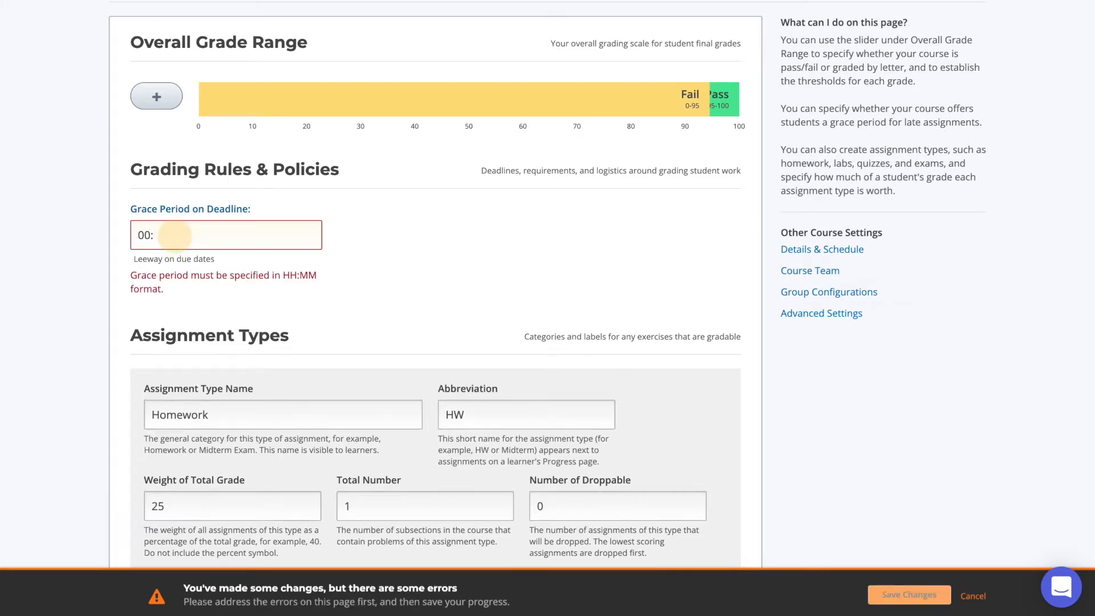
text(15)
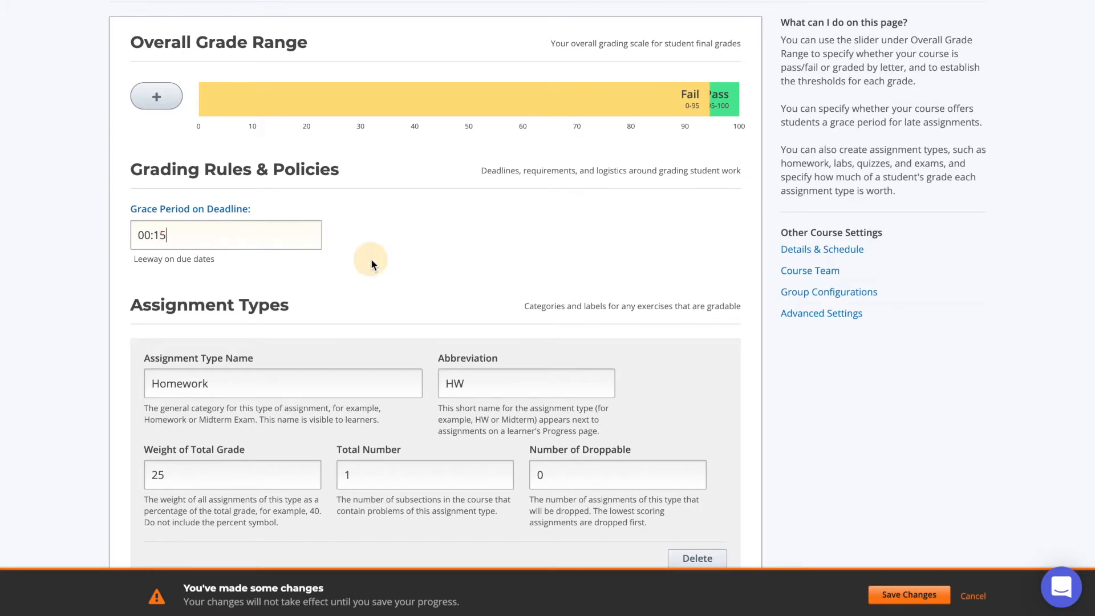
- Delete all four default assignment types: Homework, Lab, Midterm and Final Exam
scroll(742, 398, down, 3)
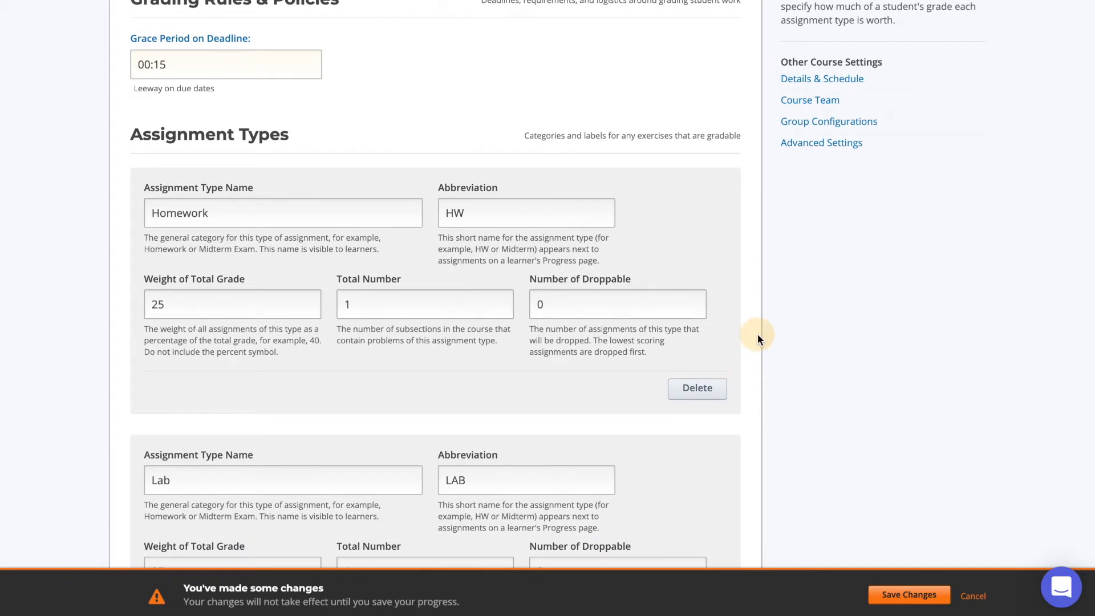
scroll(769, 403, down, 2)
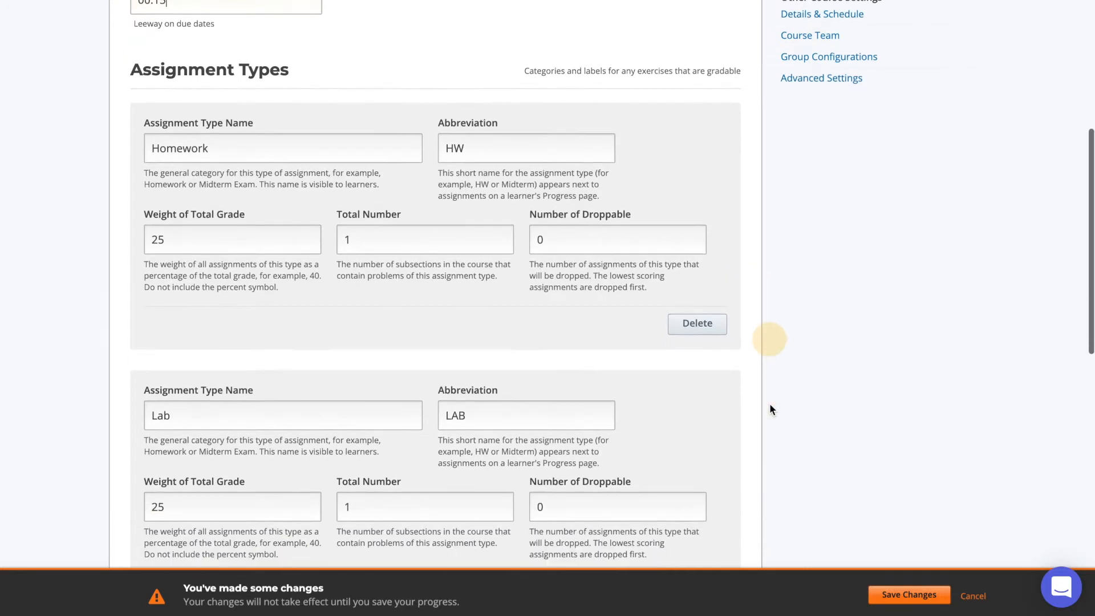
scroll(769, 403, down, 7)
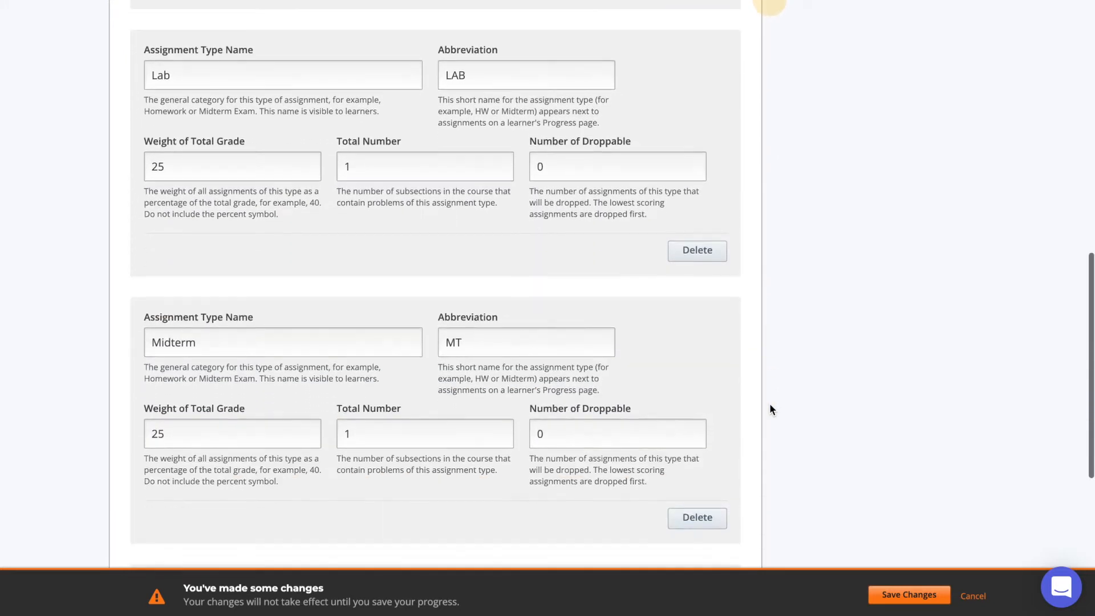
scroll(770, 406, down, 4)
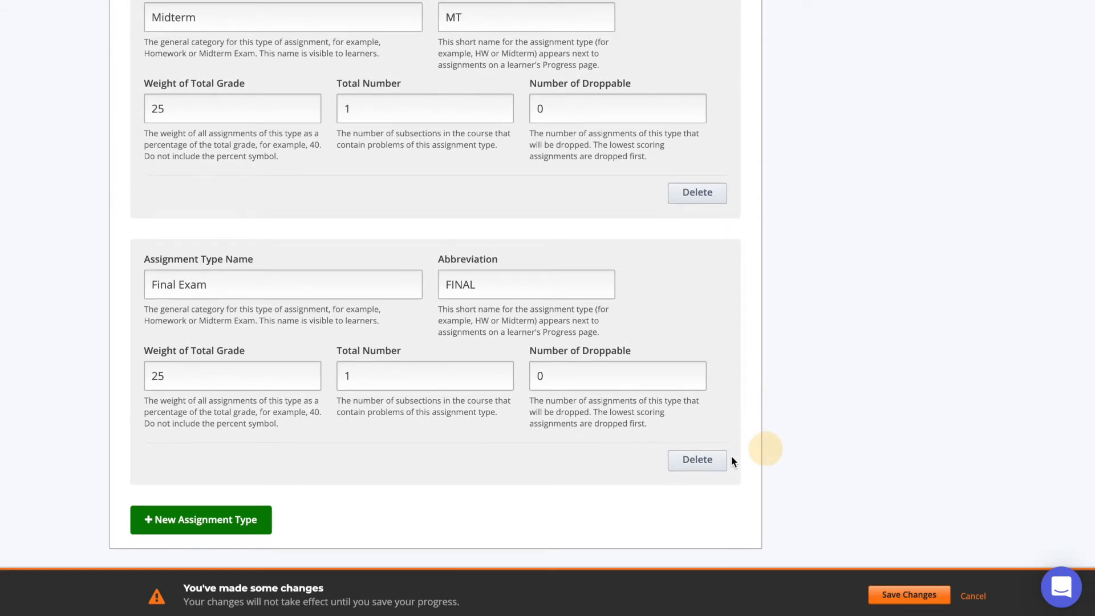
click(706, 459)
click(705, 399)
click(703, 399)
click(701, 401)
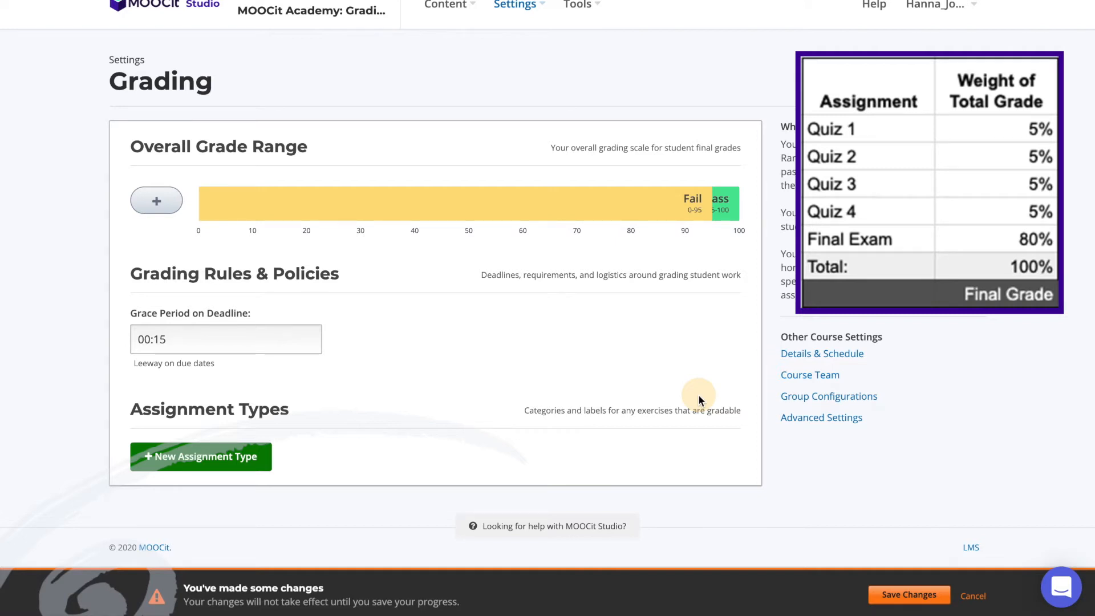
- Add a new assignment type named Quiz with the abbreviation QUIZ
click(247, 461)
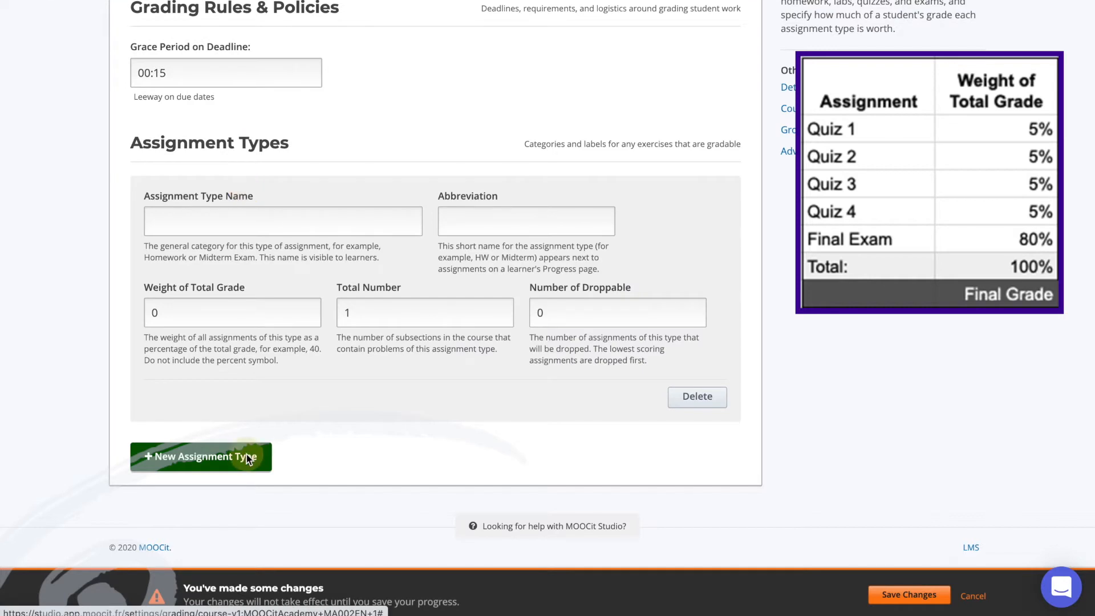
click(278, 210)
text(Quiz)
key(Tab)
text(QUIZ)
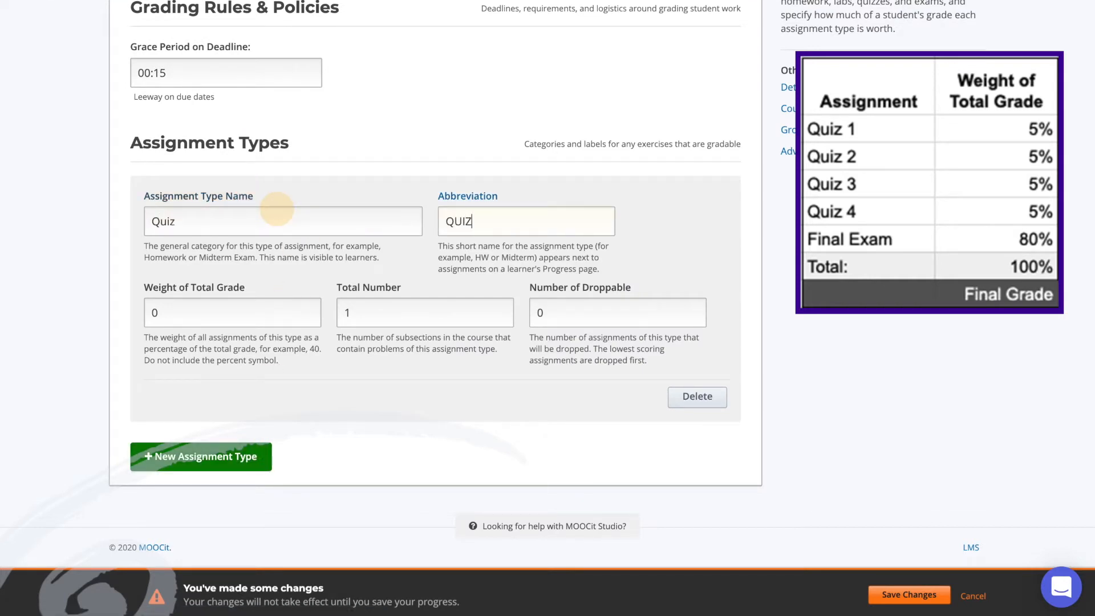
- Give the Quiz type a weight of 20, a total number of 4 and 0 droppable assignments
click(171, 316)
key(BackSpace)
text(20)
key(Tab)
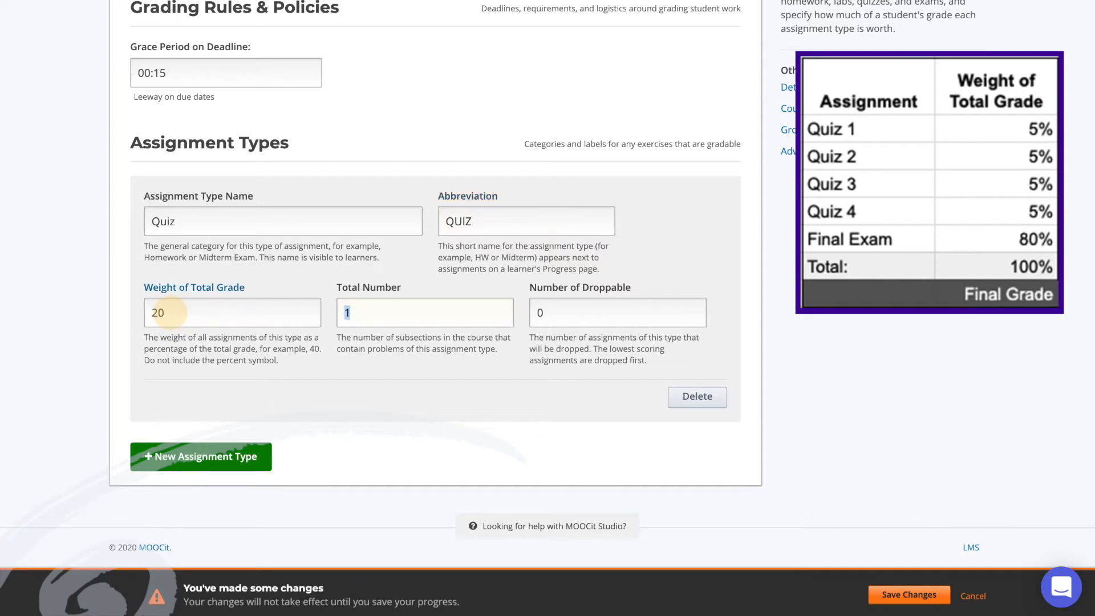
text(4)
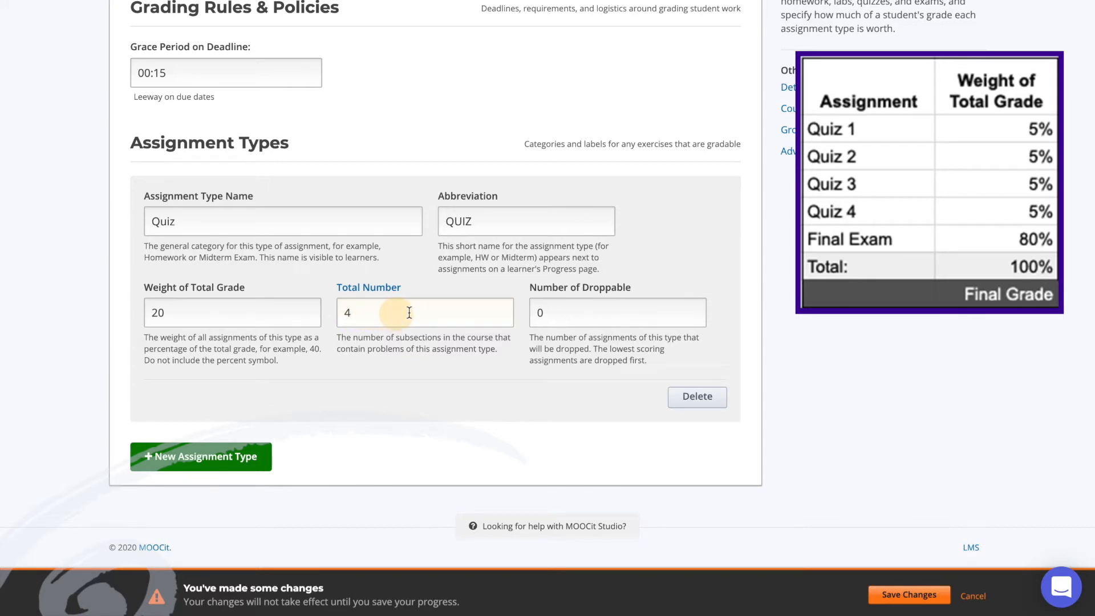
click(546, 313)
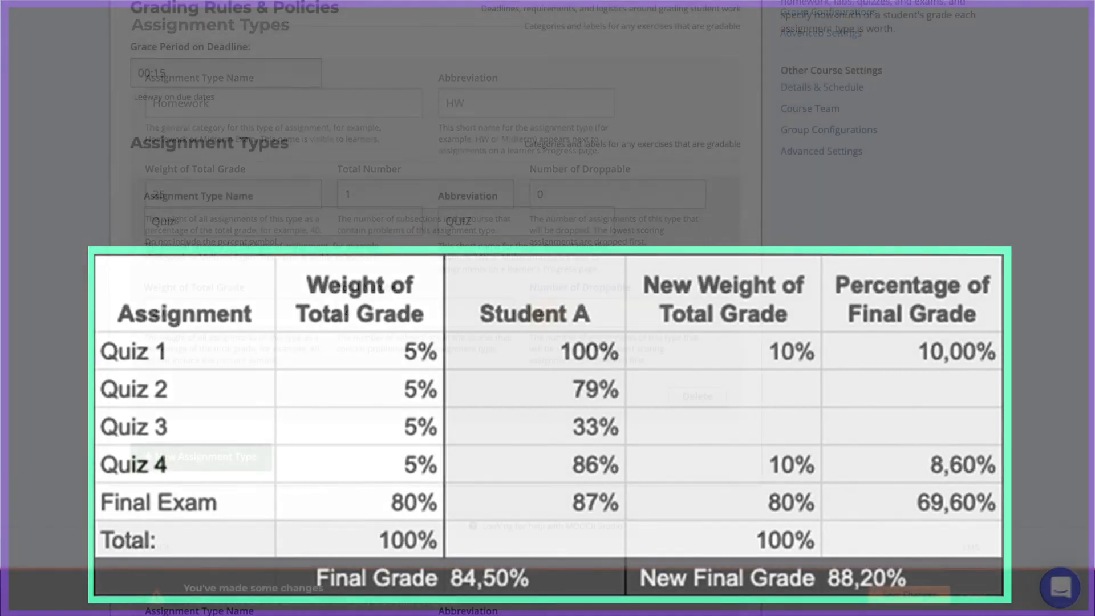
key(BackSpace)
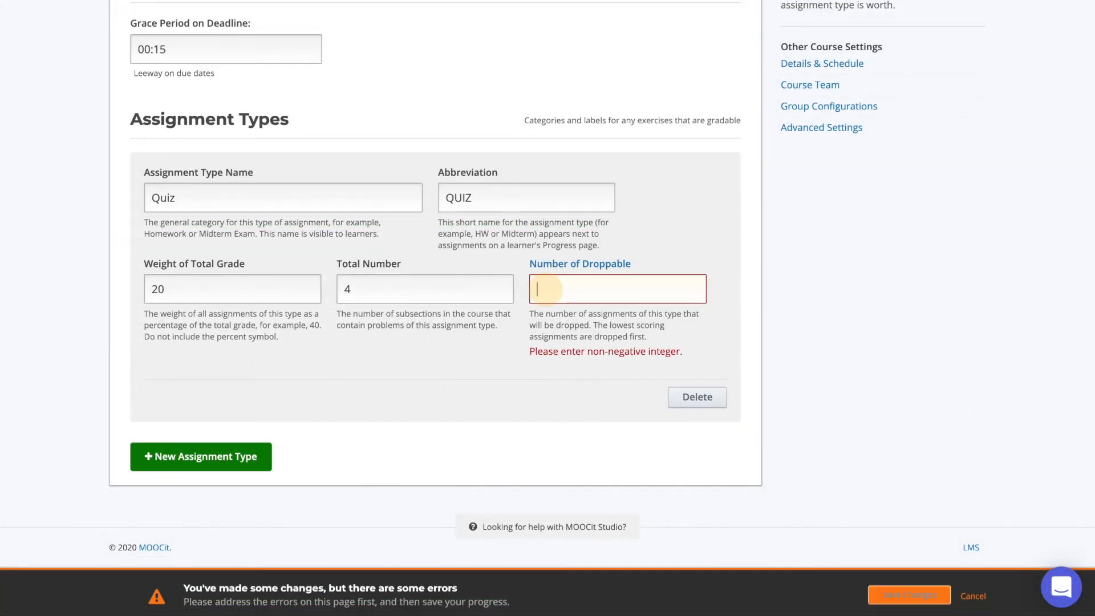
text(0)
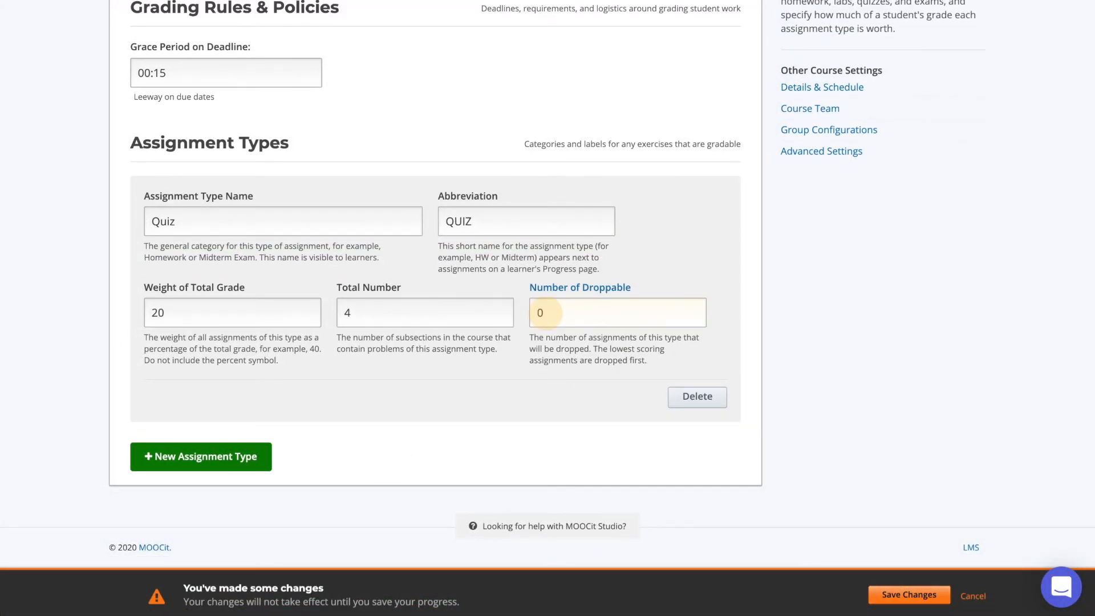
- Add a Final Exam assignment type with abbreviation FINAL and a weight of 80, and save the grading changes
click(234, 458)
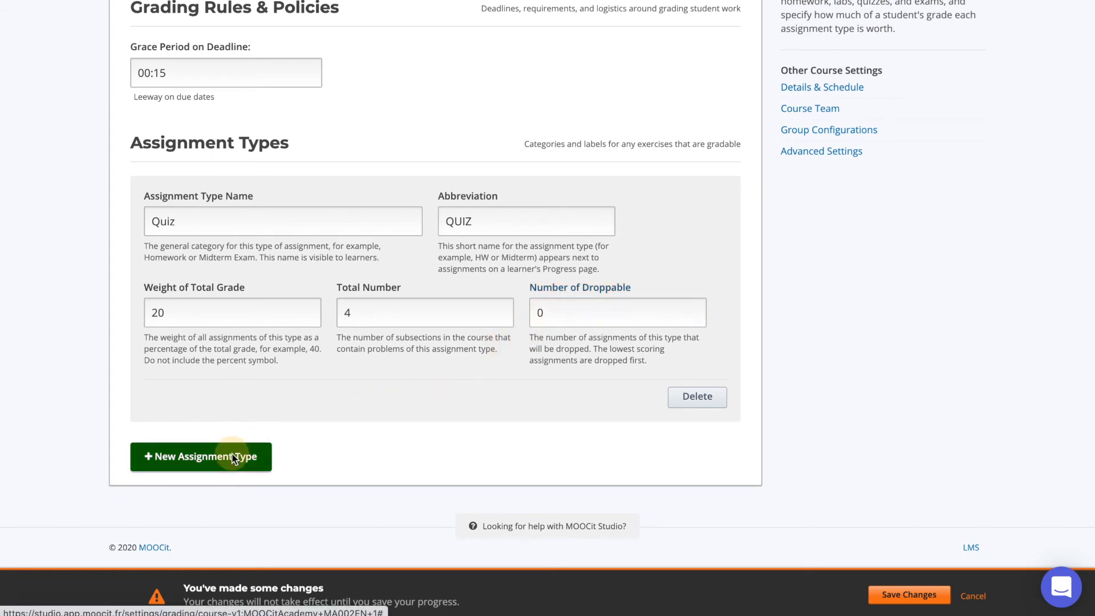
click(233, 458)
click(233, 224)
text(Final Exam)
key(Tab)
text(FINAL)
key(Tab)
text(80)
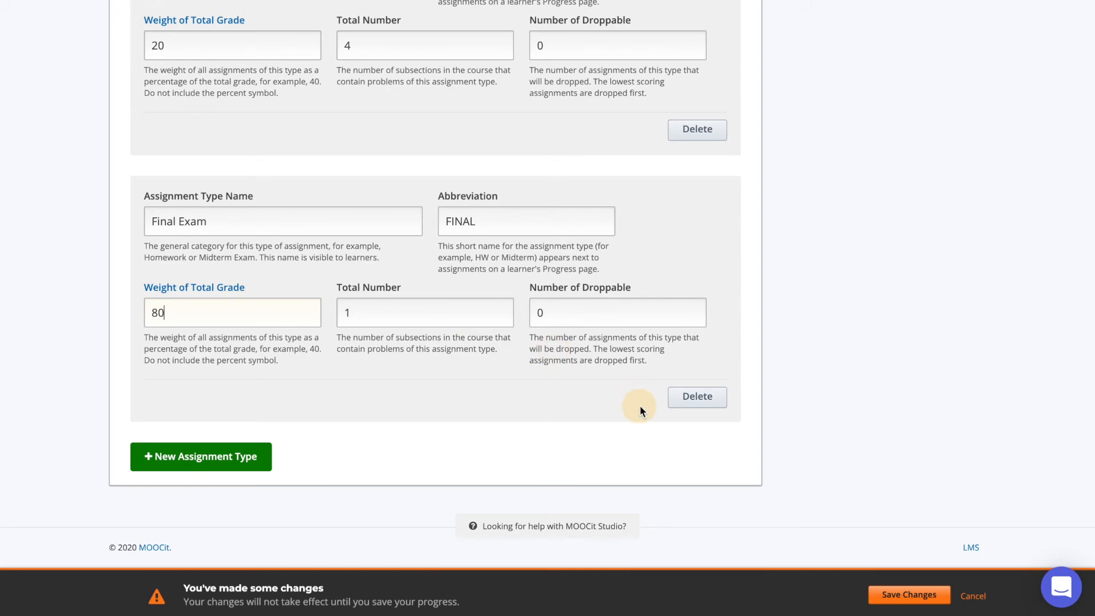
scroll(640, 406, up, 3)
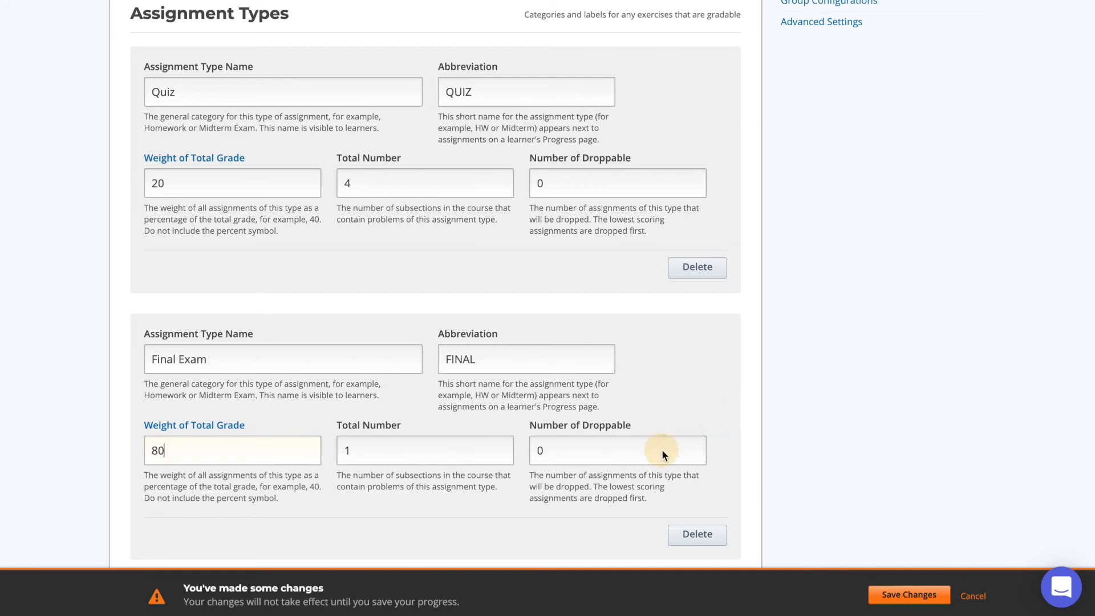
click(891, 595)
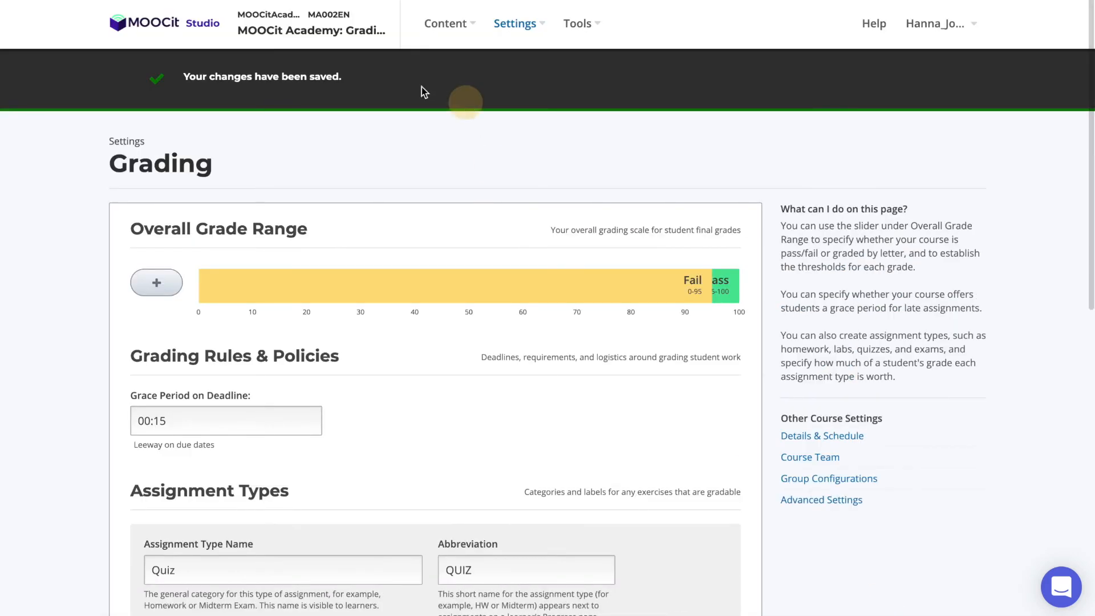
- Expand all sections in the course outline and set Subsection 1.3 to be graded as Quiz
click(325, 29)
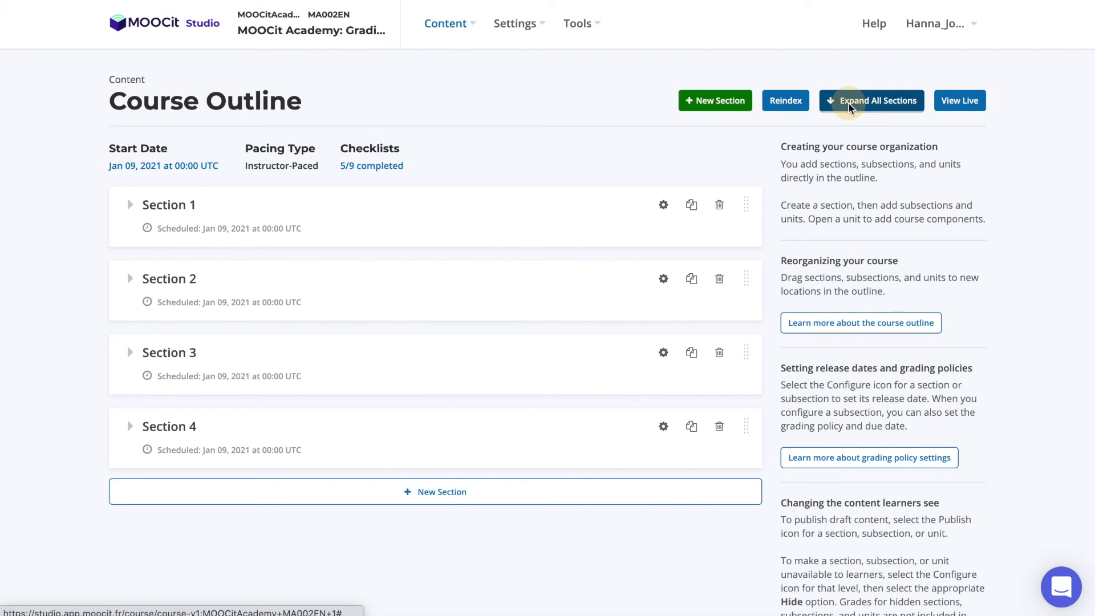
click(850, 104)
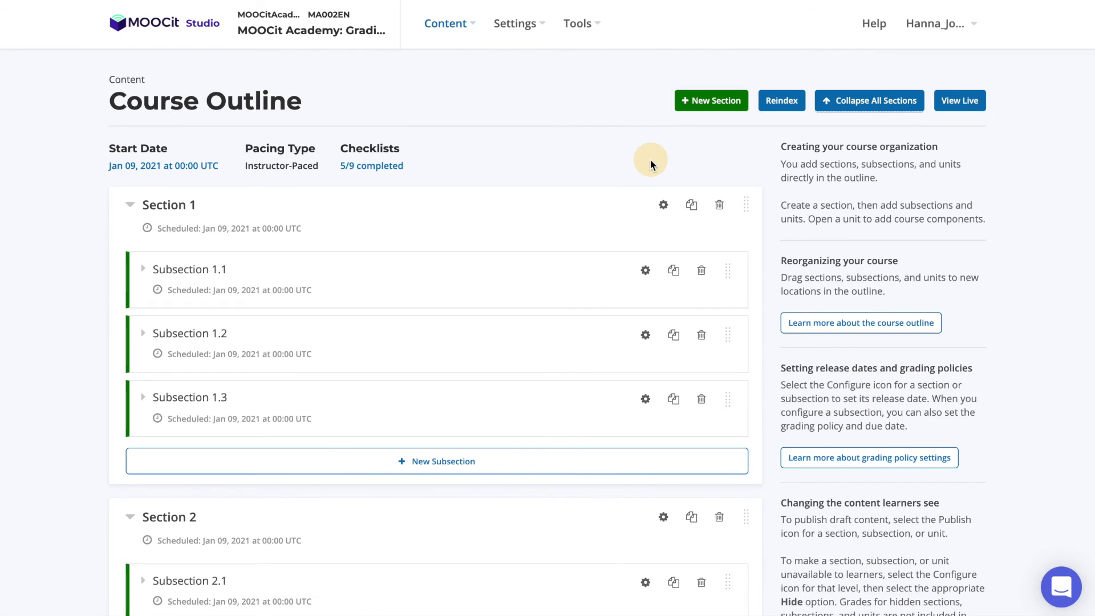
click(645, 401)
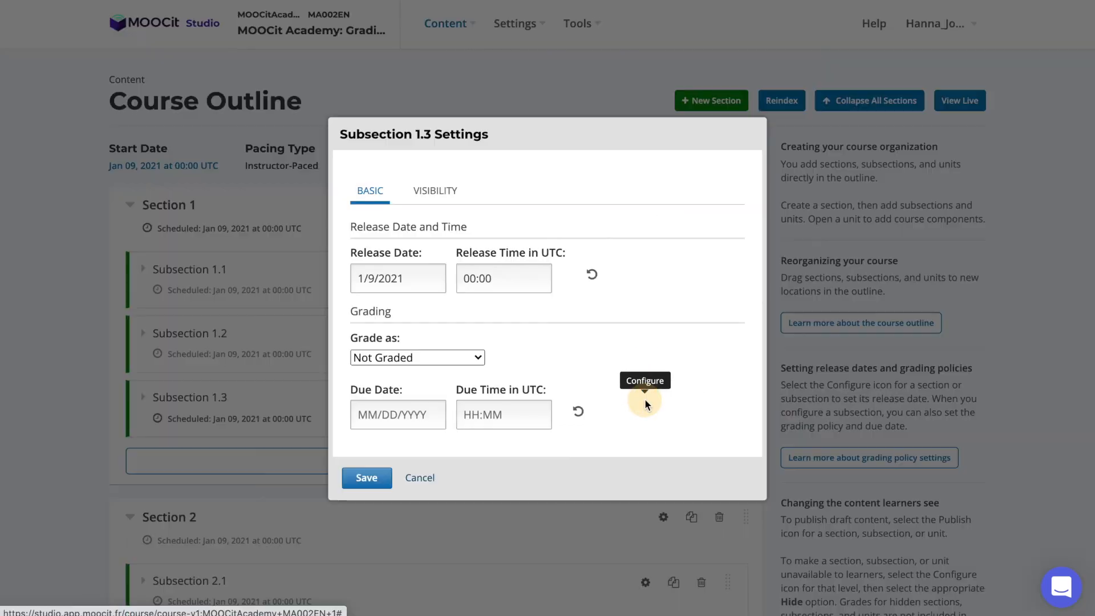
click(476, 359)
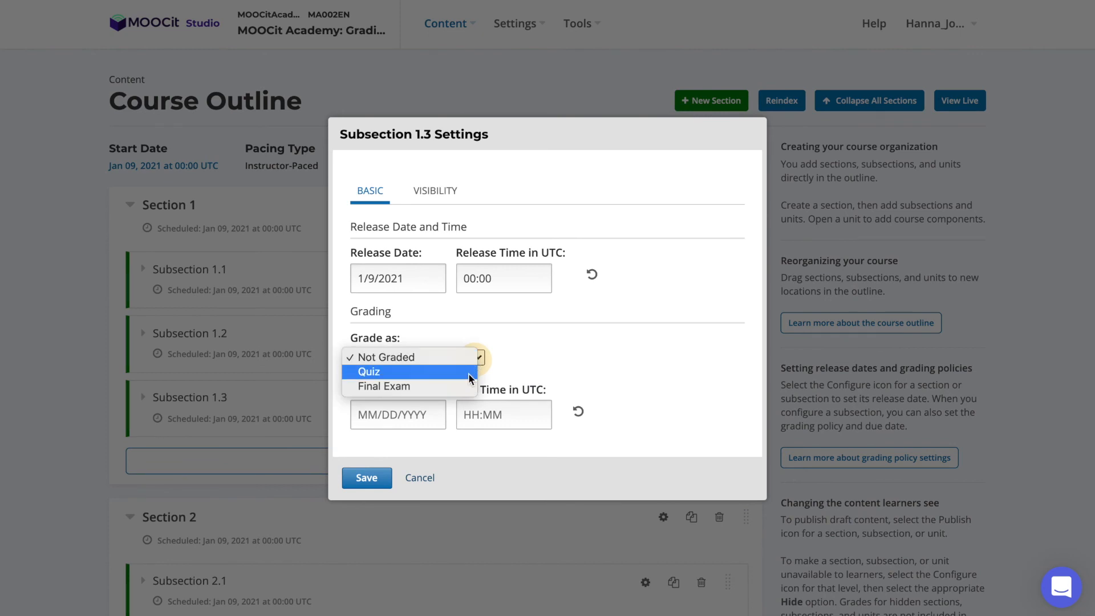
click(472, 373)
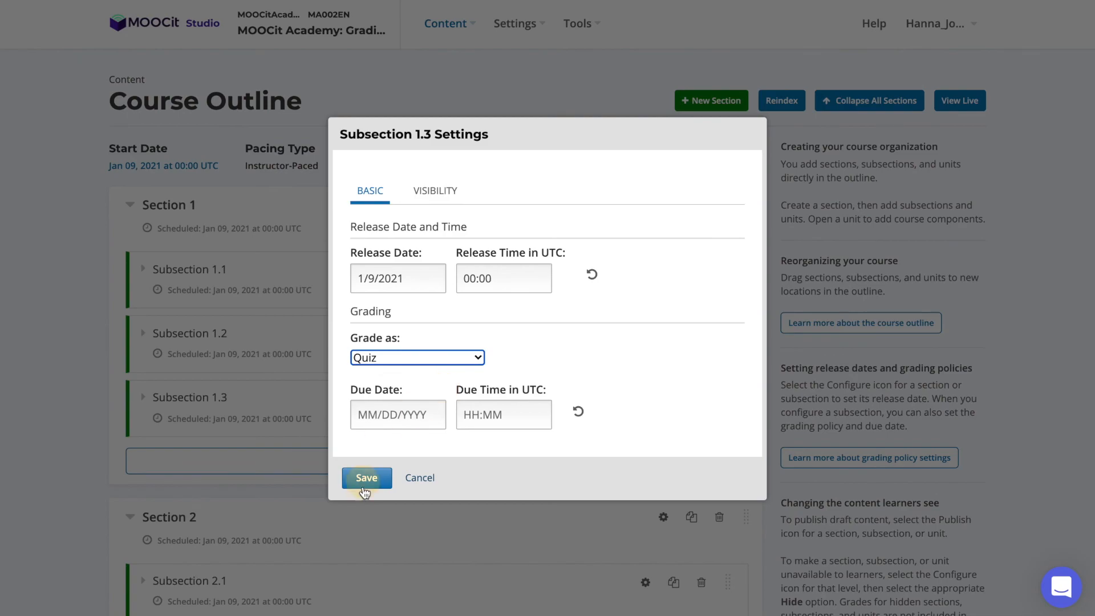
click(365, 479)
- Set the last subsection of Section 2 to be graded as Quiz and save its settings
scroll(456, 491, down, 6)
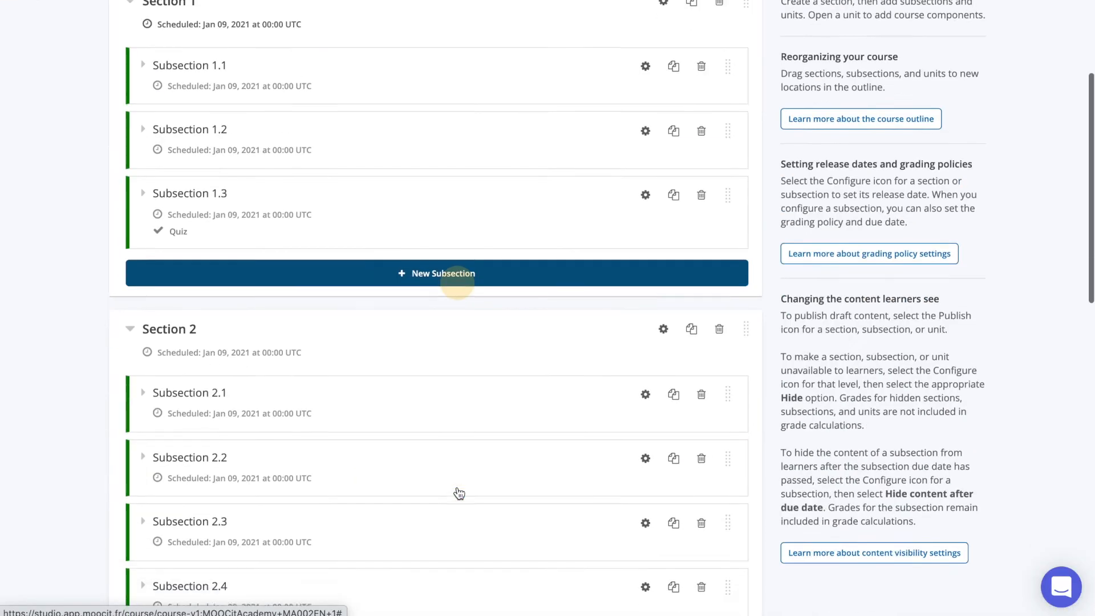
click(646, 407)
click(443, 357)
click(432, 373)
click(367, 479)
- Set Subsection 3.3 to be graded as Quiz and save its settings
scroll(460, 495, down, 2)
scroll(460, 495, down, 4)
click(645, 444)
click(439, 358)
click(440, 360)
click(371, 477)
scroll(445, 491, down, 5)
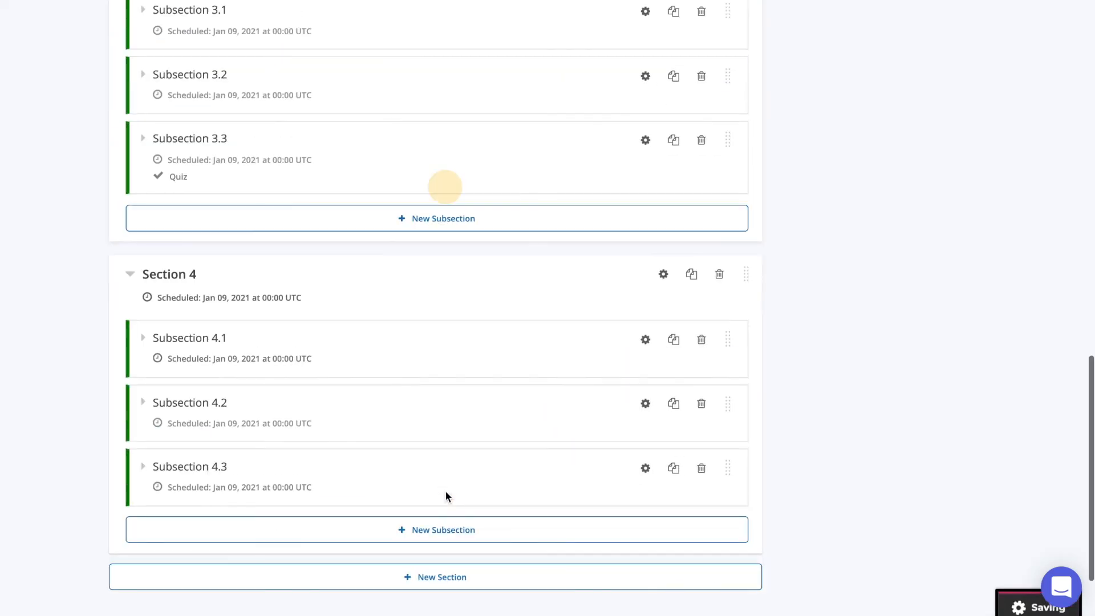
- Set Subsection 4.2 to be graded as Quiz and save its settings
click(646, 402)
click(415, 360)
click(375, 371)
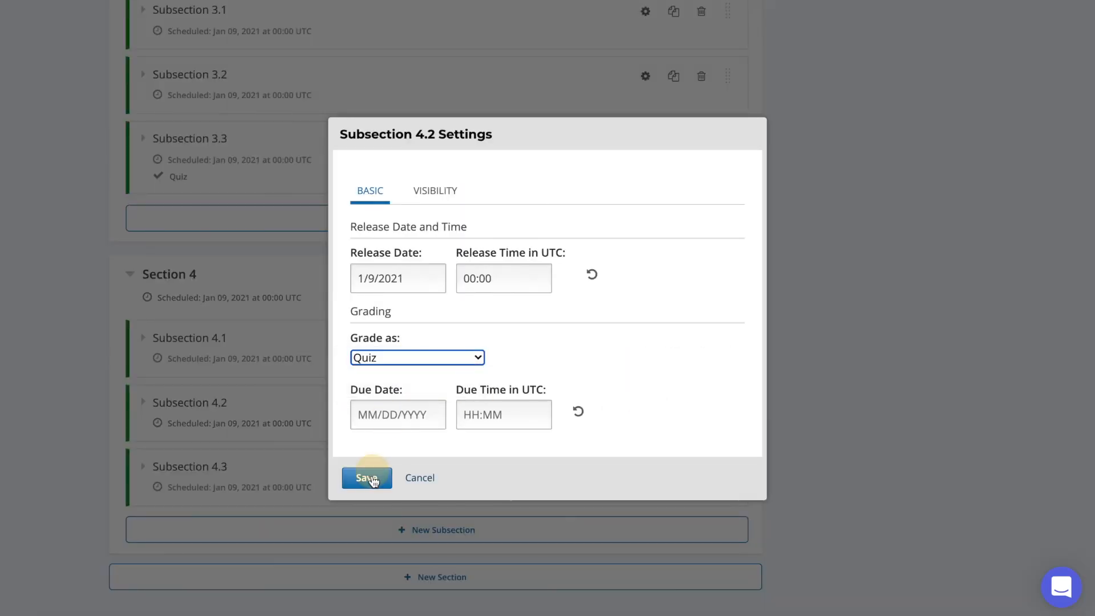
click(367, 477)
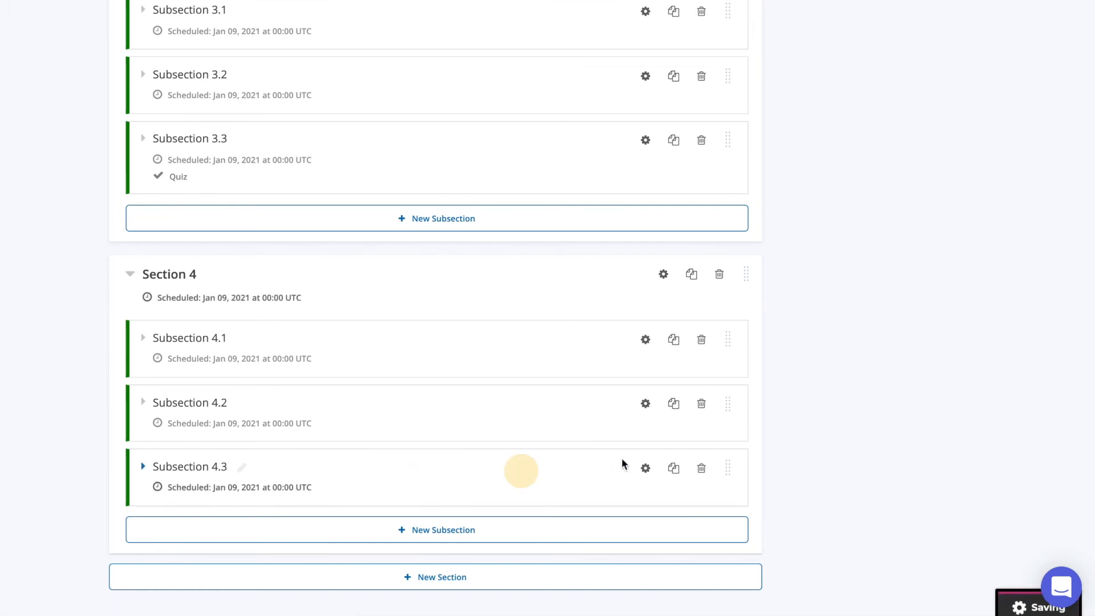
- Set Subsection 4.3 to be graded as Final Exam and save its settings
click(645, 483)
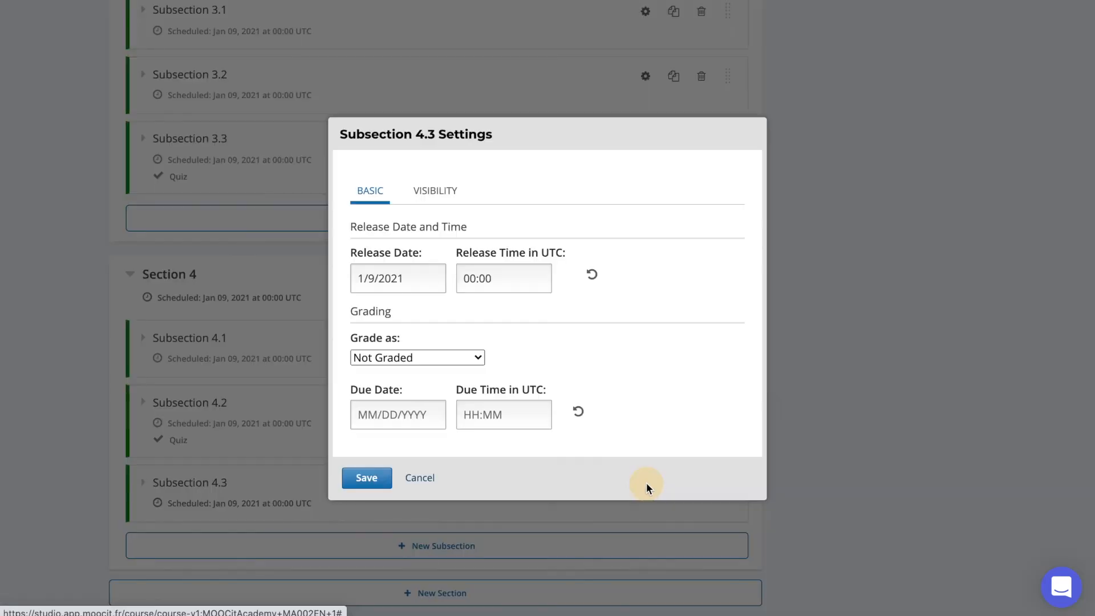
click(440, 357)
click(425, 385)
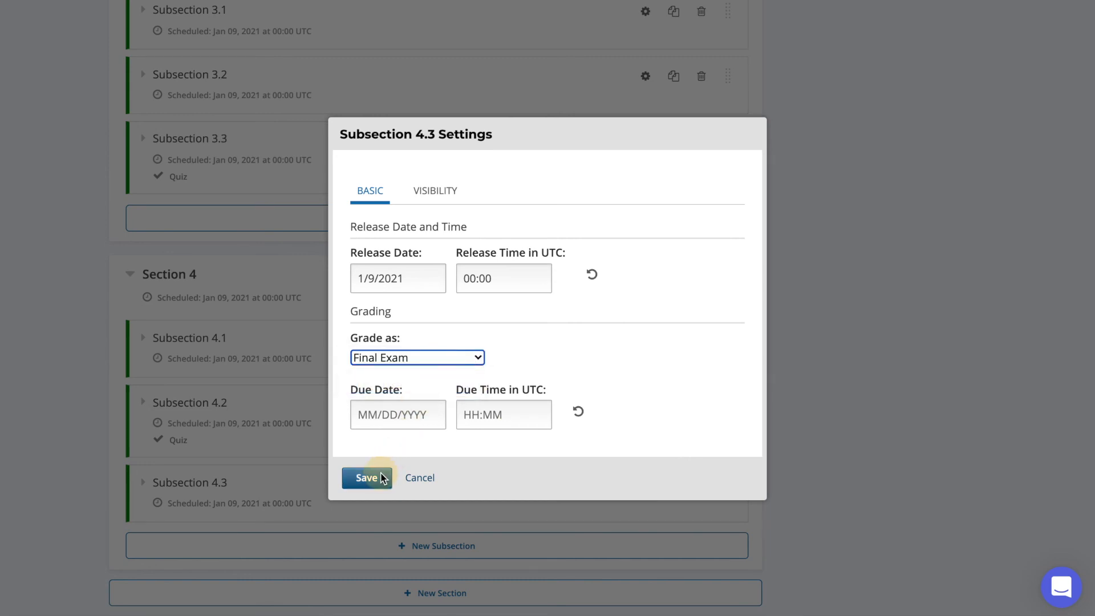
click(378, 478)
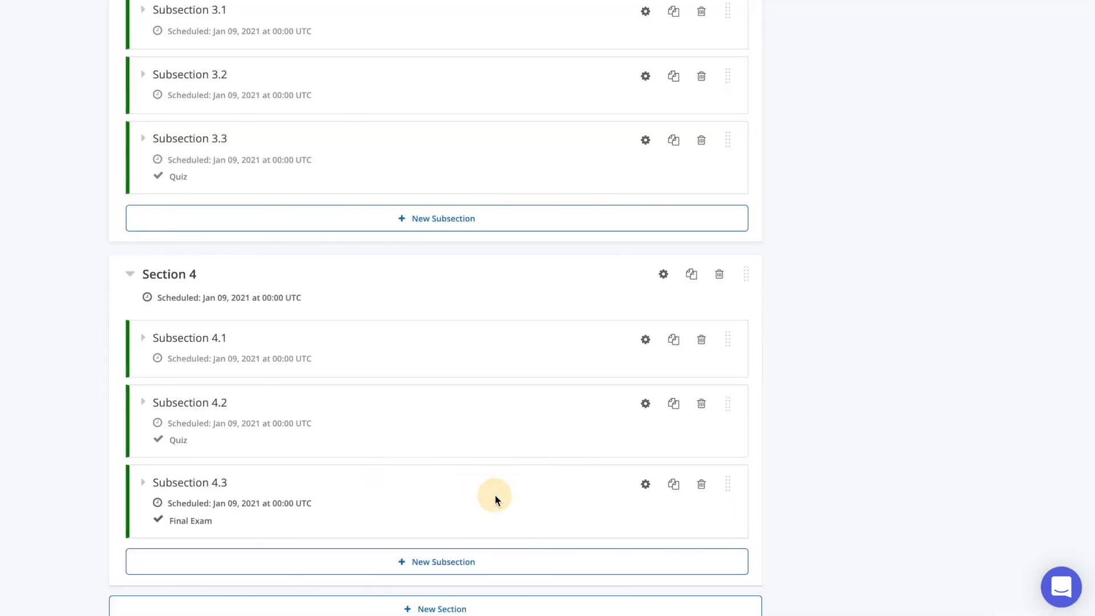
scroll(494, 494, up, 8)
scroll(495, 498, up, 10)
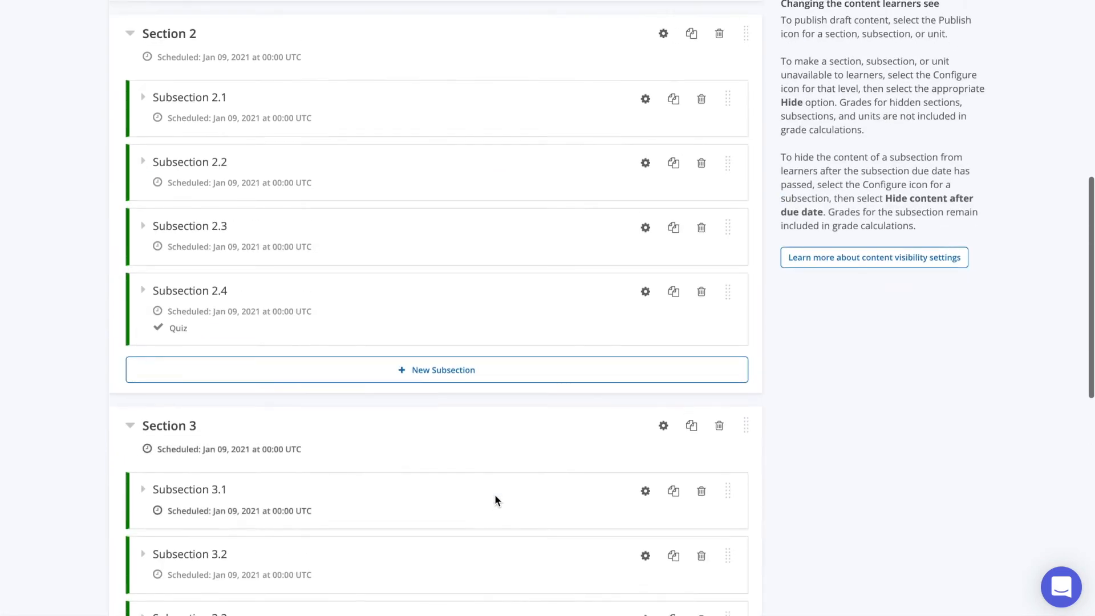